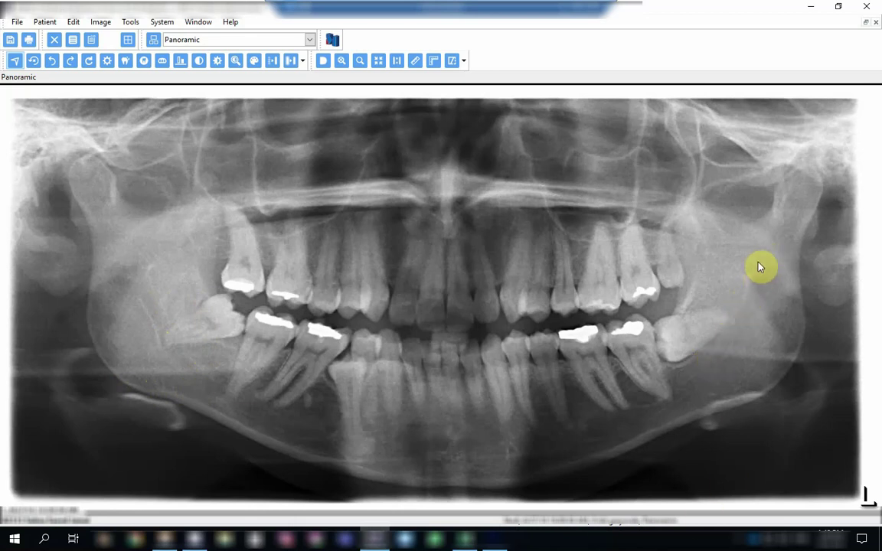
- Darken the panoramic X-ray and raise its contrast, then refit the whole image in view
{"action": "scroll", "coordinate": [734, 344], "scroll_direction": "down", "scroll_amount": 1}
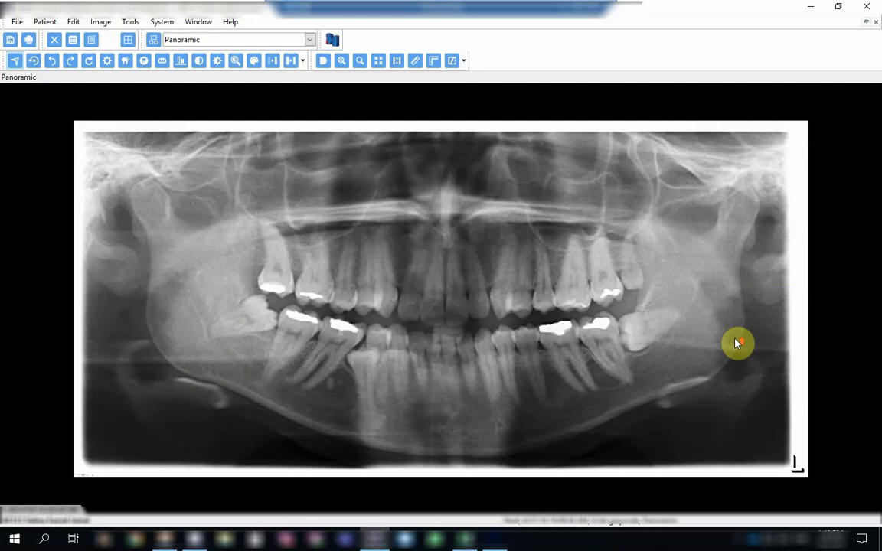
{"action": "scroll", "coordinate": [737, 342], "scroll_direction": "up", "scroll_amount": 2}
{"action": "left_click_drag", "start_coordinate": [729, 349], "coordinate": [708, 353]}
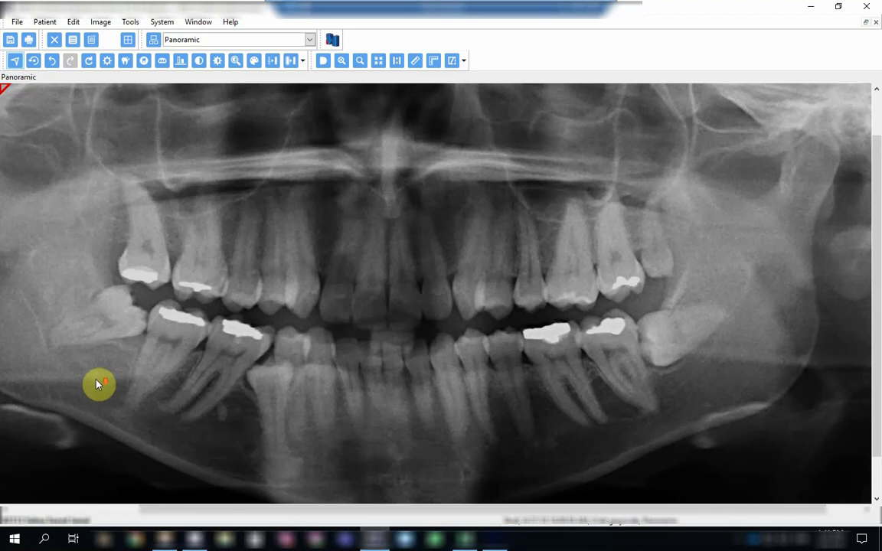
{"action": "scroll", "coordinate": [97, 385], "scroll_direction": "down", "scroll_amount": 1}
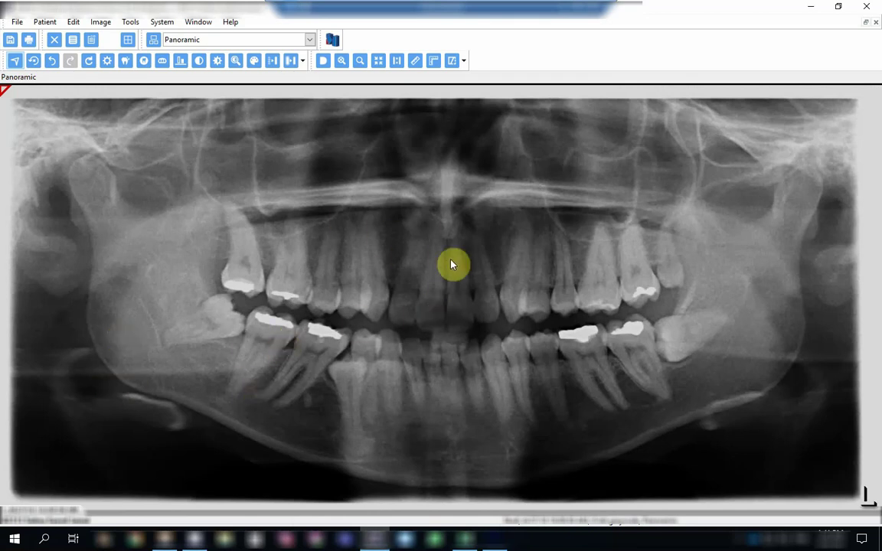
- In GALAXIS, move the slicing window onto the incisors and maximize the Panorama view, then return to Sidexis
{"action": "left_click", "coordinate": [497, 539]}
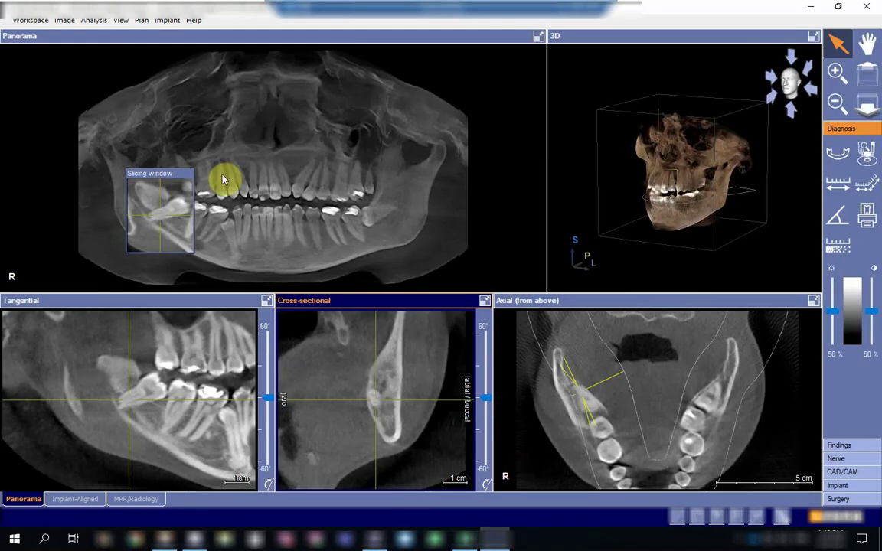
{"action": "left_click", "coordinate": [186, 175]}
{"action": "left_click_drag", "start_coordinate": [186, 174], "coordinate": [293, 127]}
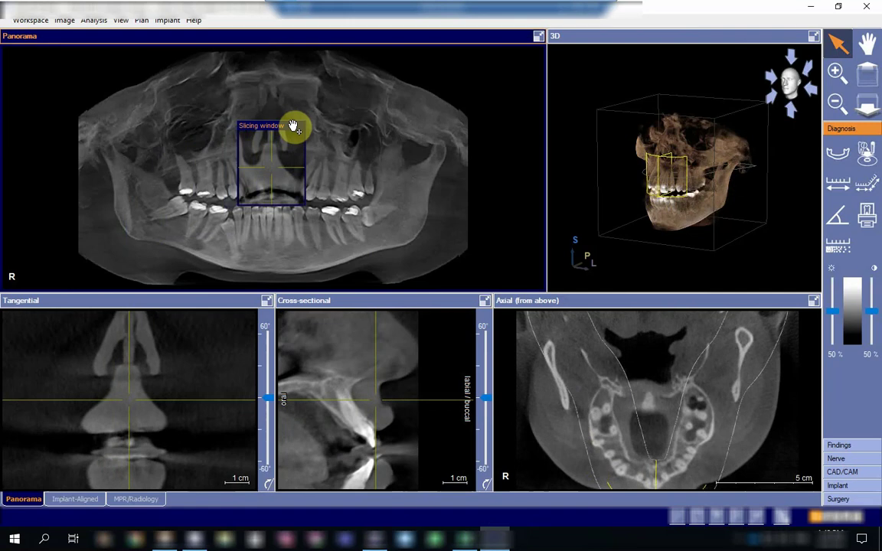
{"action": "double_click", "coordinate": [448, 44]}
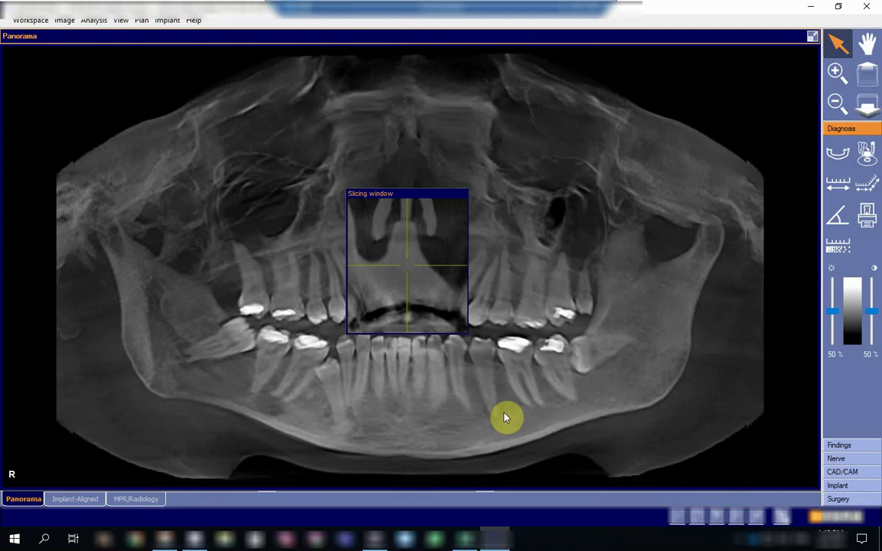
{"action": "left_click", "coordinate": [496, 538]}
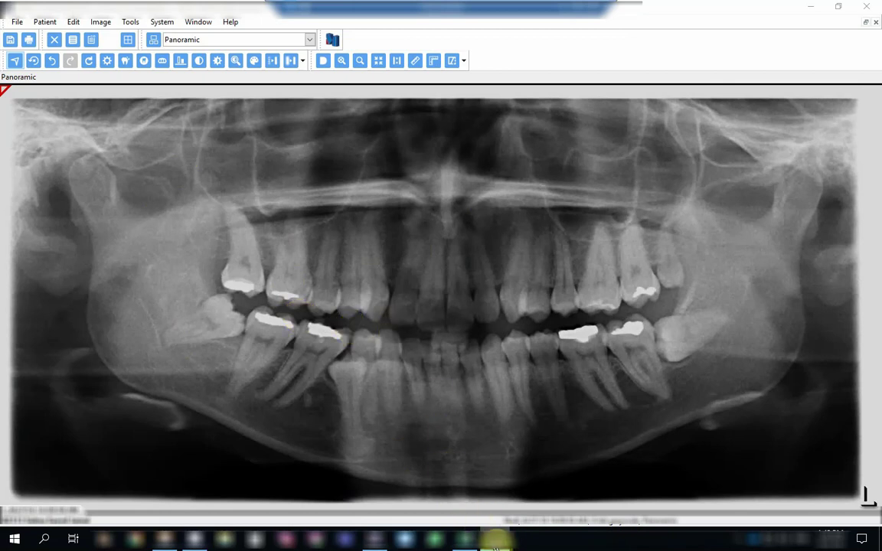
- Switch from Sidexis XG back to the GALAXIS window with Alt+Tab
{"action": "key", "text": "alt+Tab"}
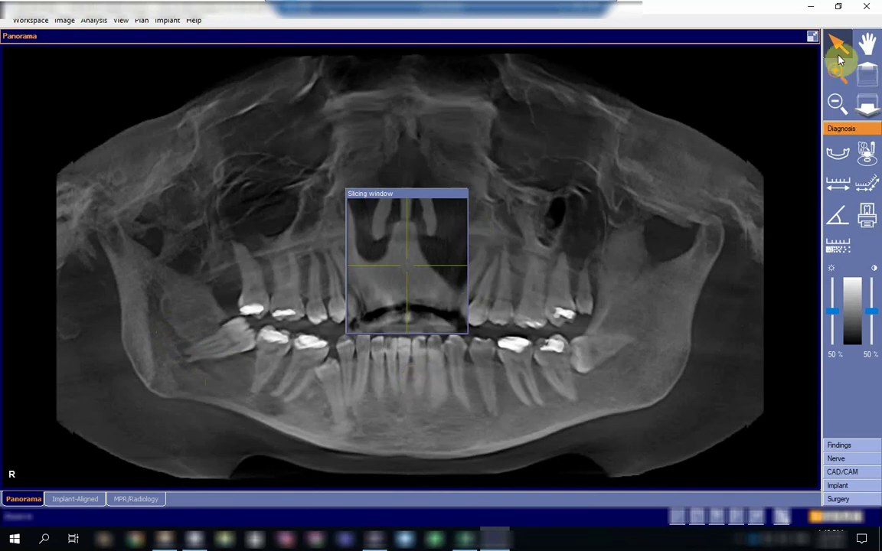
- Restore the multi-view layout and drag the slicing window onto the lower right third molar
{"action": "left_click", "coordinate": [812, 36]}
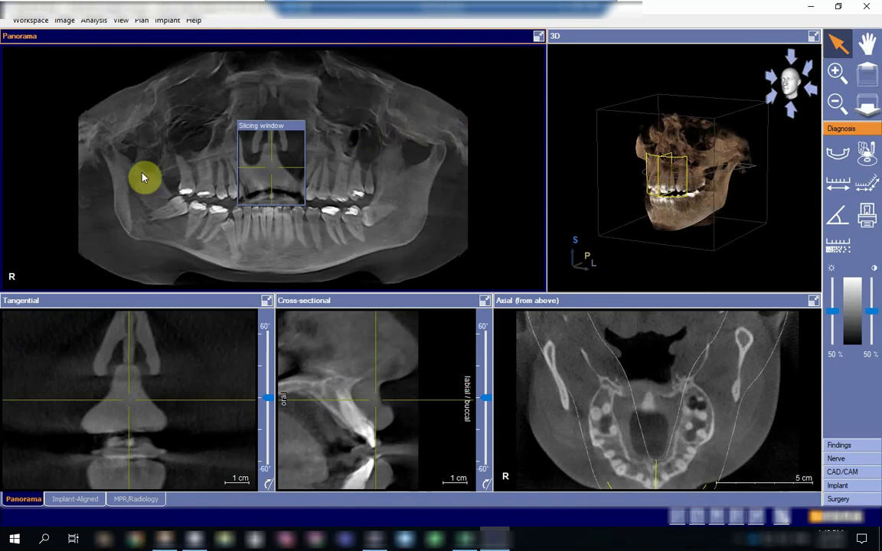
{"action": "double_click", "coordinate": [406, 39]}
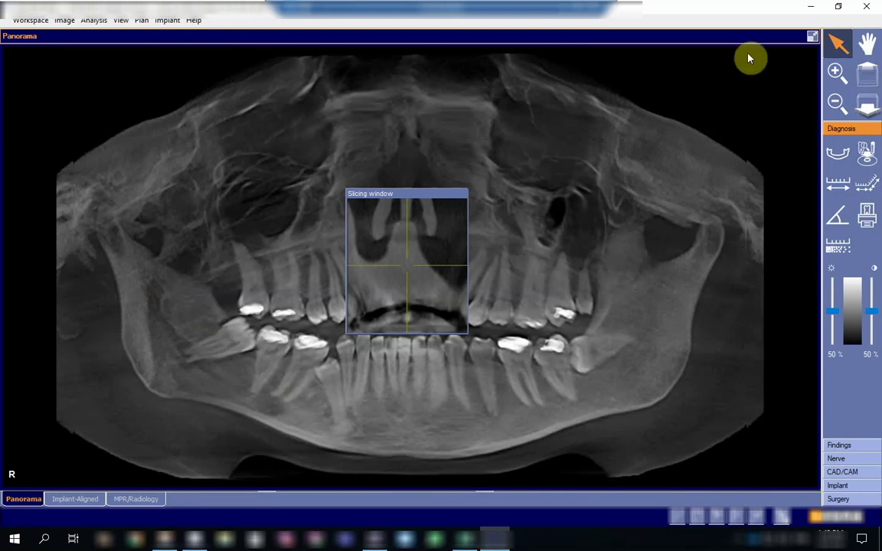
{"action": "left_click", "coordinate": [811, 35]}
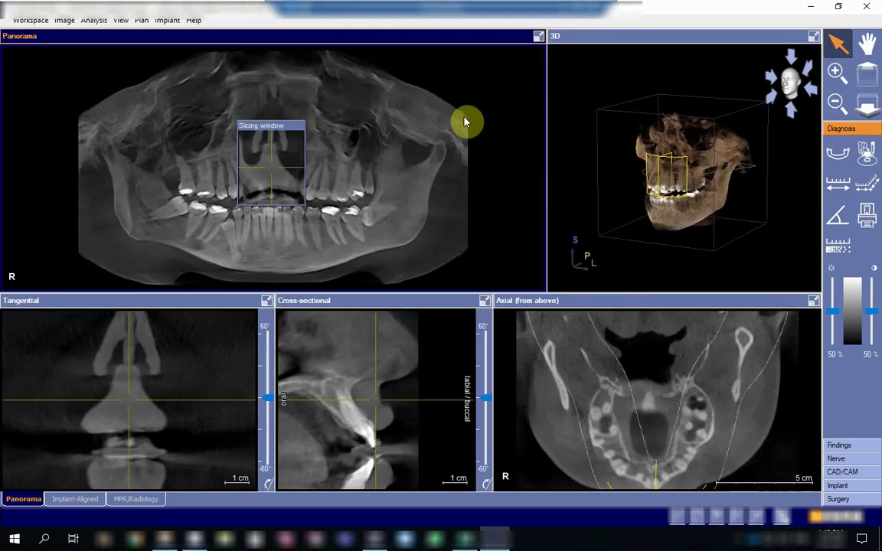
{"action": "left_click", "coordinate": [291, 128]}
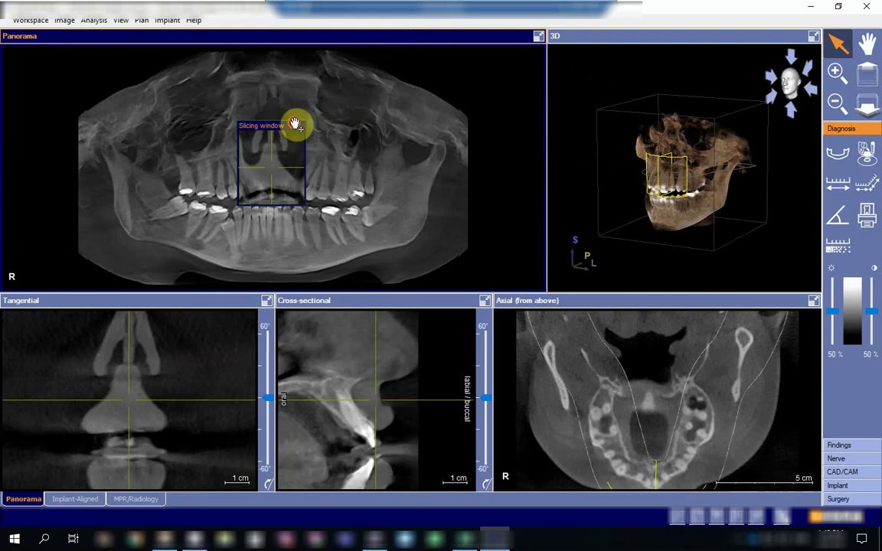
{"action": "left_click_drag", "start_coordinate": [296, 125], "coordinate": [177, 176]}
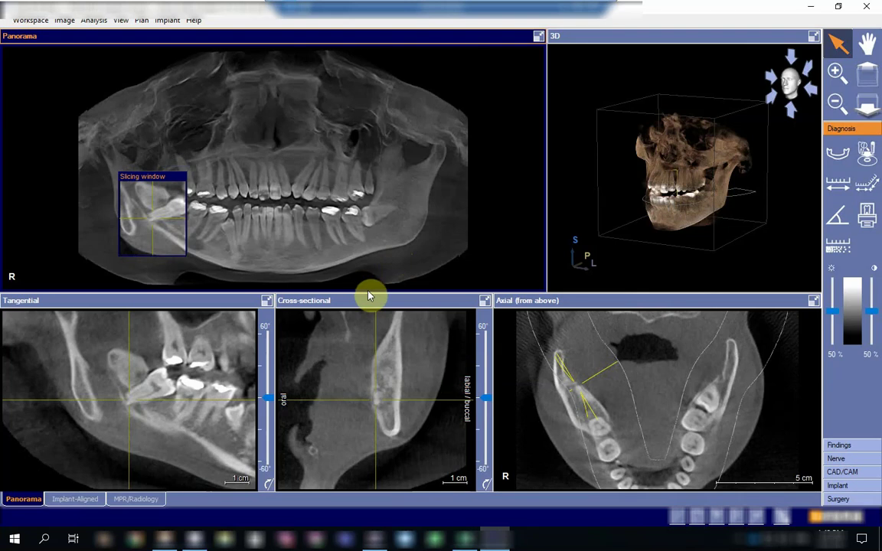
- Maximize the Tangential view, step its slice depth through the mandible, then restore the layout
{"action": "left_click", "coordinate": [265, 300]}
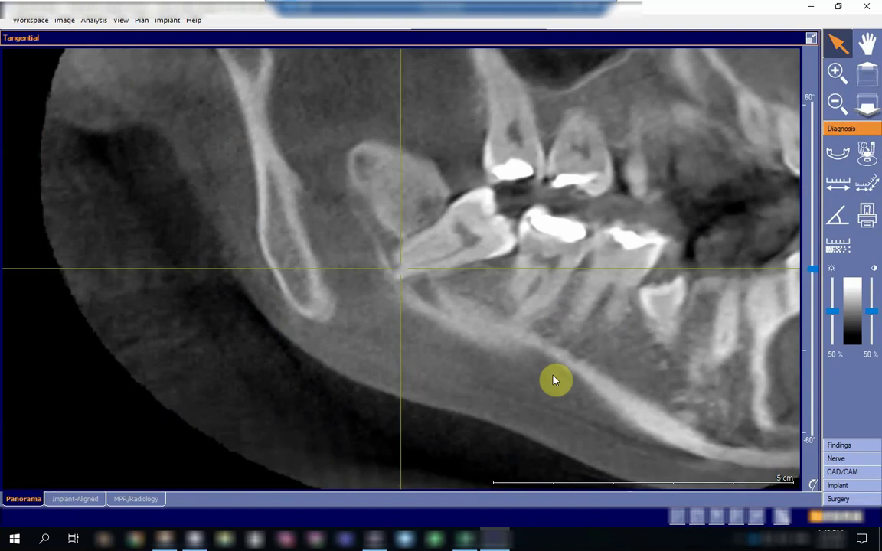
{"action": "mouse_move", "coordinate": [584, 359]}
{"action": "left_mouse_down"}
{"action": "mouse_move", "coordinate": [582, 379]}
{"action": "mouse_move", "coordinate": [593, 345]}
{"action": "mouse_move", "coordinate": [593, 373]}
{"action": "mouse_move", "coordinate": [595, 366]}
{"action": "left_mouse_up"}
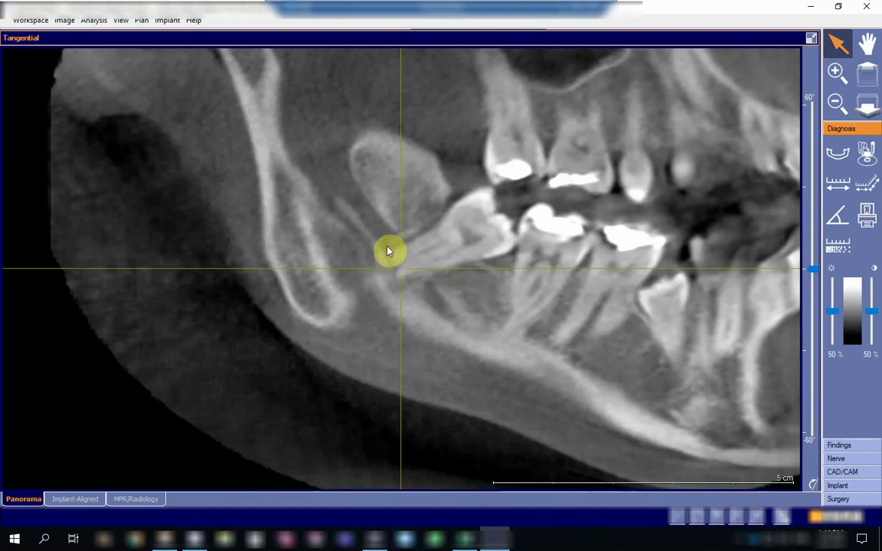
{"action": "left_click", "coordinate": [809, 38]}
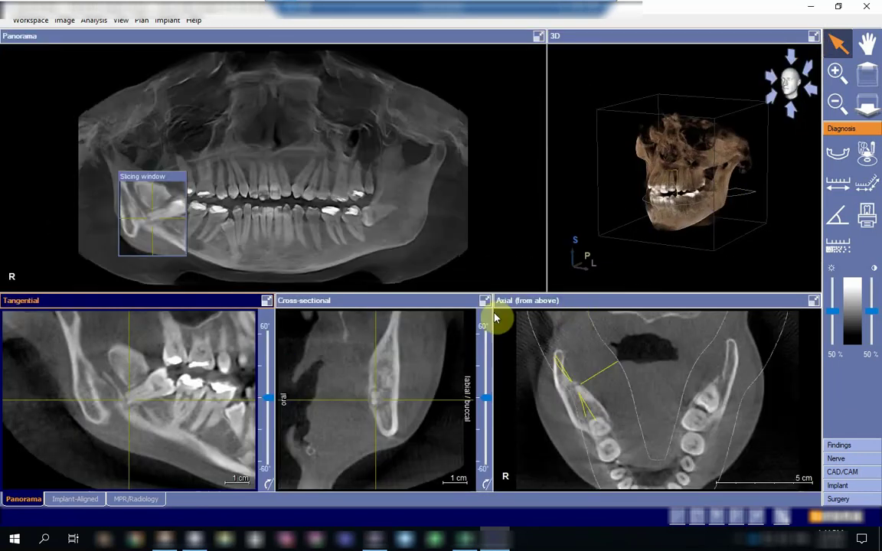
- Shift the cross-sectional slice along the jaw and adjust the tangential slice depth beneath the wisdom tooth
{"action": "left_click", "coordinate": [453, 360]}
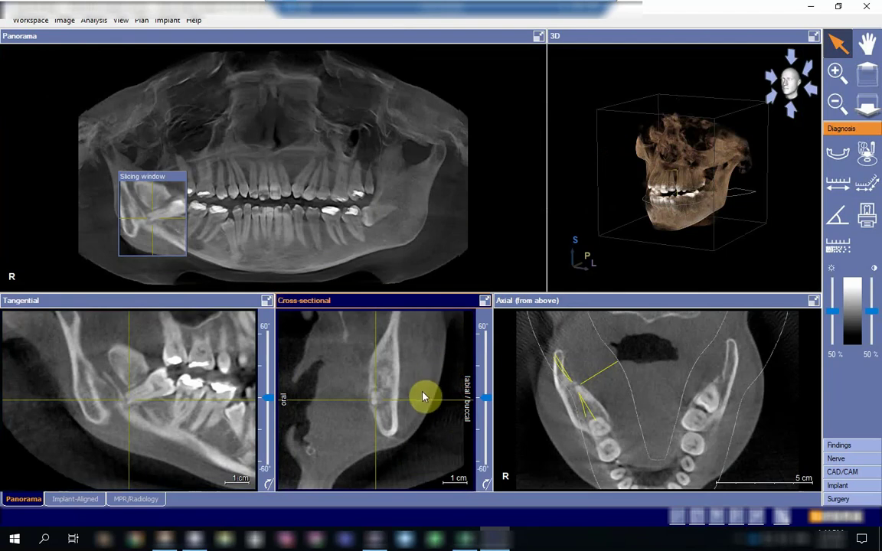
{"action": "left_click_drag", "start_coordinate": [423, 396], "coordinate": [331, 479]}
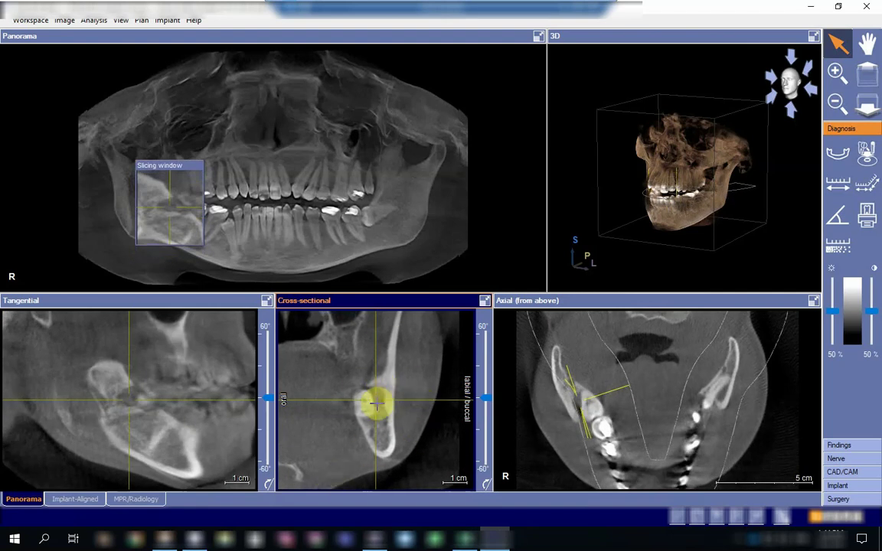
{"action": "mouse_move", "coordinate": [376, 402]}
{"action": "left_mouse_down"}
{"action": "mouse_move", "coordinate": [394, 417]}
{"action": "mouse_move", "coordinate": [397, 409]}
{"action": "mouse_move", "coordinate": [398, 420]}
{"action": "mouse_move", "coordinate": [367, 401]}
{"action": "left_mouse_up"}
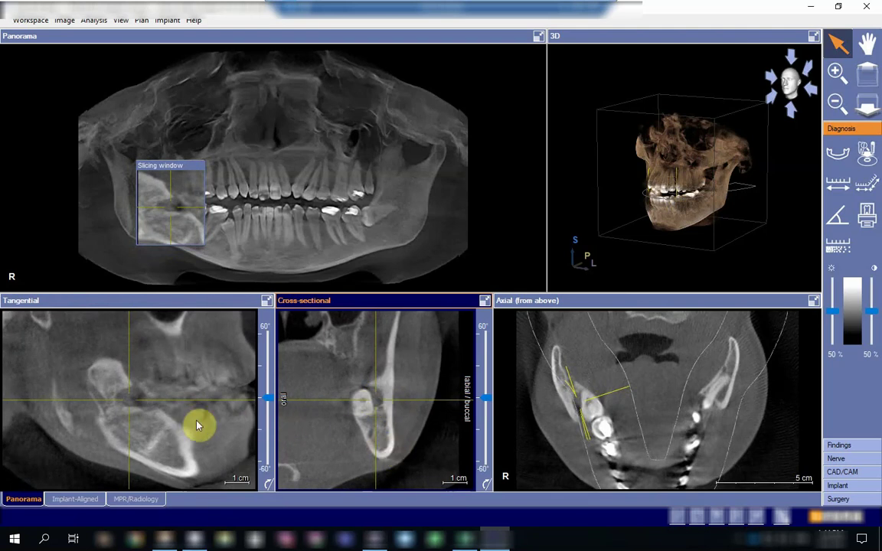
{"action": "left_click_drag", "start_coordinate": [196, 423], "coordinate": [122, 393]}
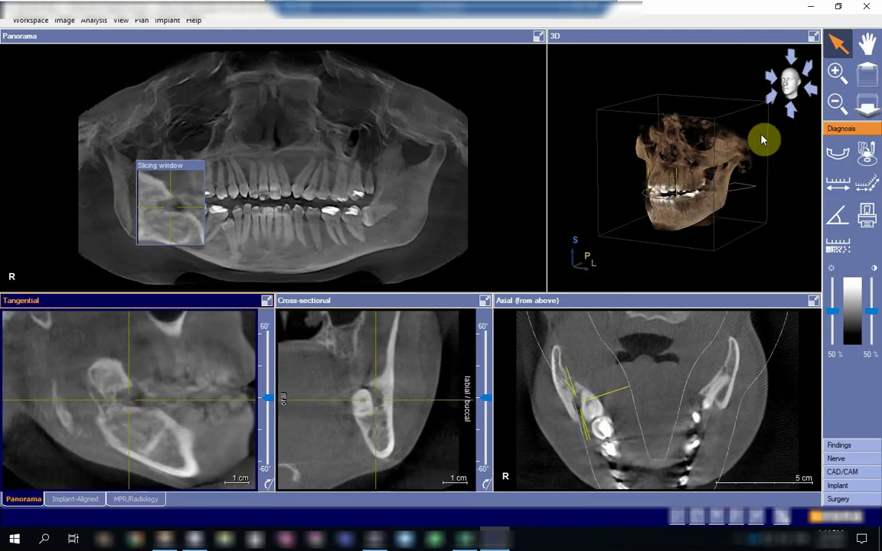
- Measure a 10.28 mm distance in the tangential slice and nudge the cross-section along the jaw
{"action": "left_click", "coordinate": [837, 184]}
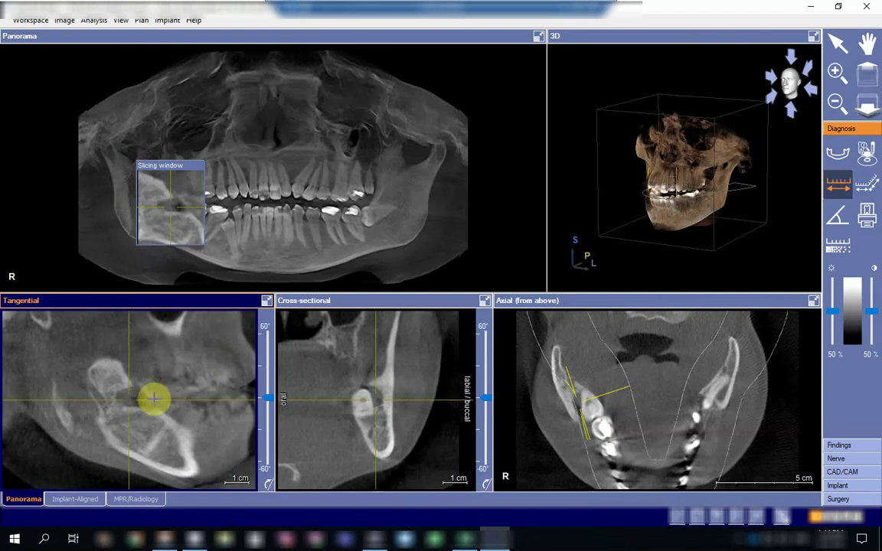
{"action": "mouse_move", "coordinate": [145, 394]}
{"action": "left_mouse_down"}
{"action": "mouse_move", "coordinate": [118, 397]}
{"action": "mouse_move", "coordinate": [121, 404]}
{"action": "left_mouse_up"}
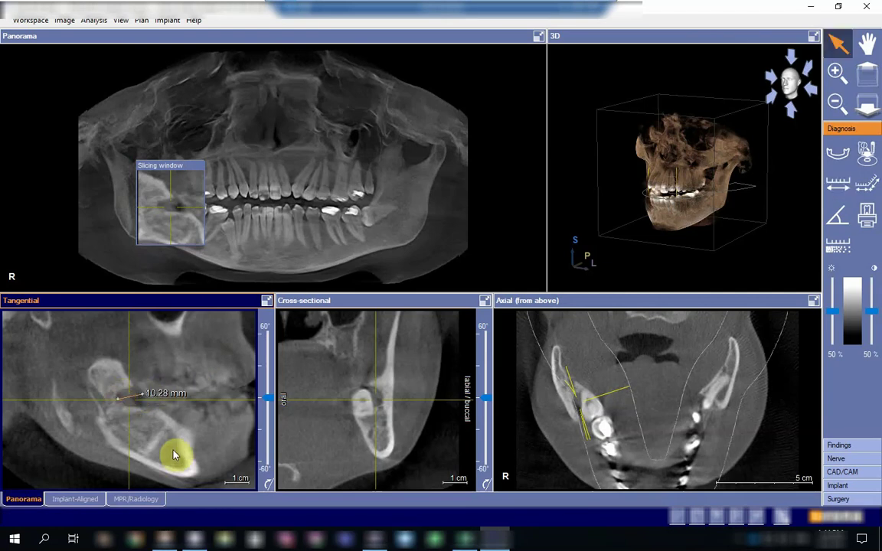
{"action": "left_click", "coordinate": [405, 433]}
{"action": "left_click_drag", "start_coordinate": [404, 434], "coordinate": [405, 379]}
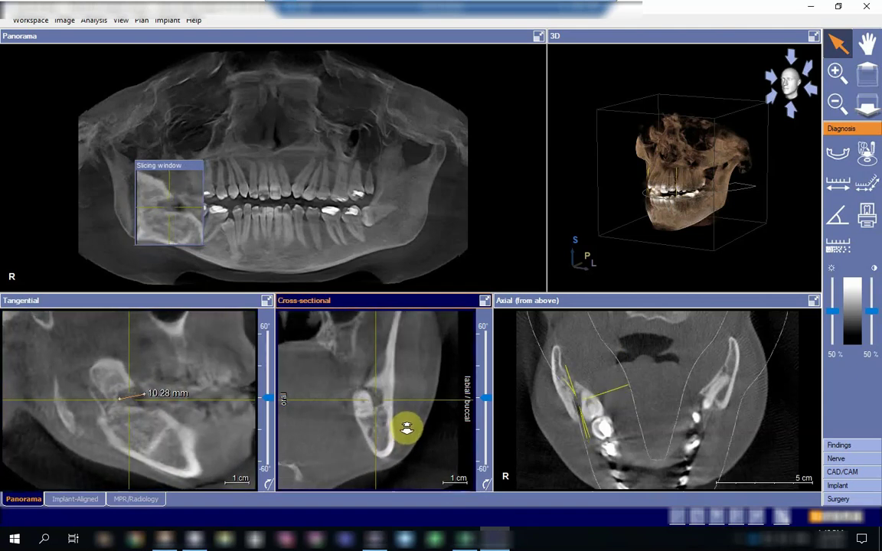
- Measure a 5.19 mm distance in the cross-sectional slice, then switch back to Sidexis XG
{"action": "left_click", "coordinate": [834, 187]}
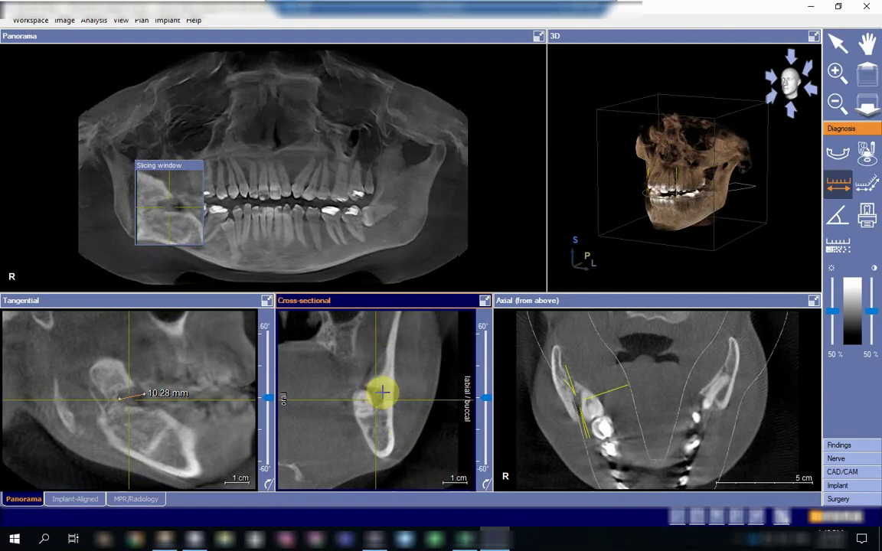
{"action": "left_click", "coordinate": [381, 393]}
{"action": "left_click", "coordinate": [370, 399]}
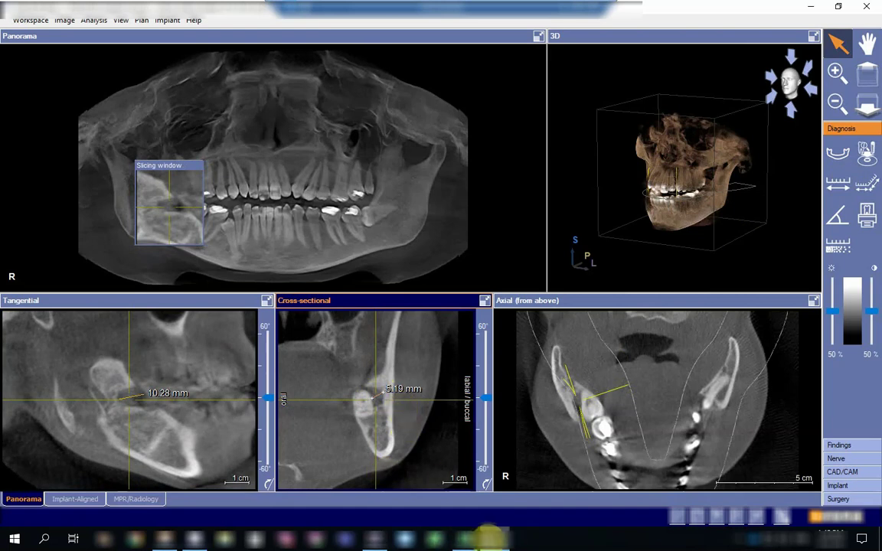
{"action": "left_click", "coordinate": [466, 537]}
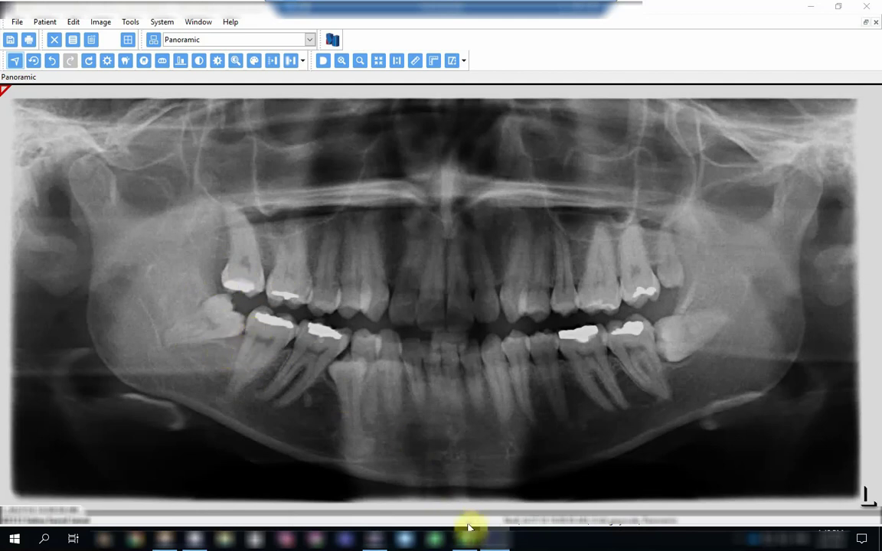
- Back in GALAXIS, remove the 5.19 mm and 10.28 mm measurements and activate the cross-section
{"action": "left_click", "coordinate": [496, 539]}
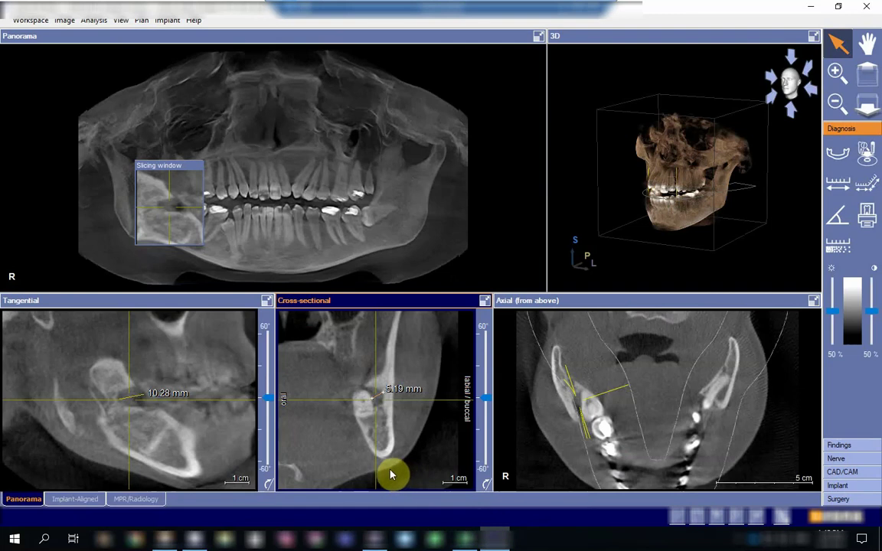
{"action": "right_click", "coordinate": [384, 394]}
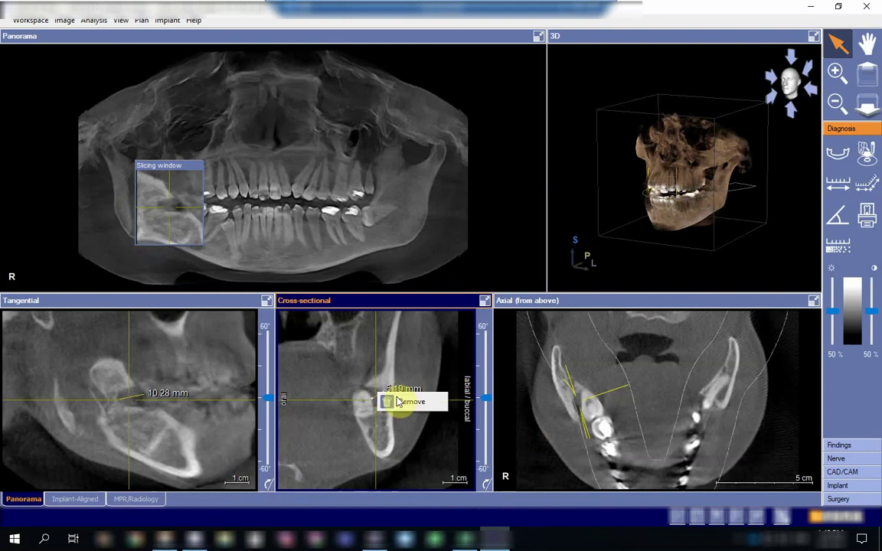
{"action": "left_click", "coordinate": [414, 403]}
{"action": "right_click", "coordinate": [143, 393]}
{"action": "left_click", "coordinate": [170, 399]}
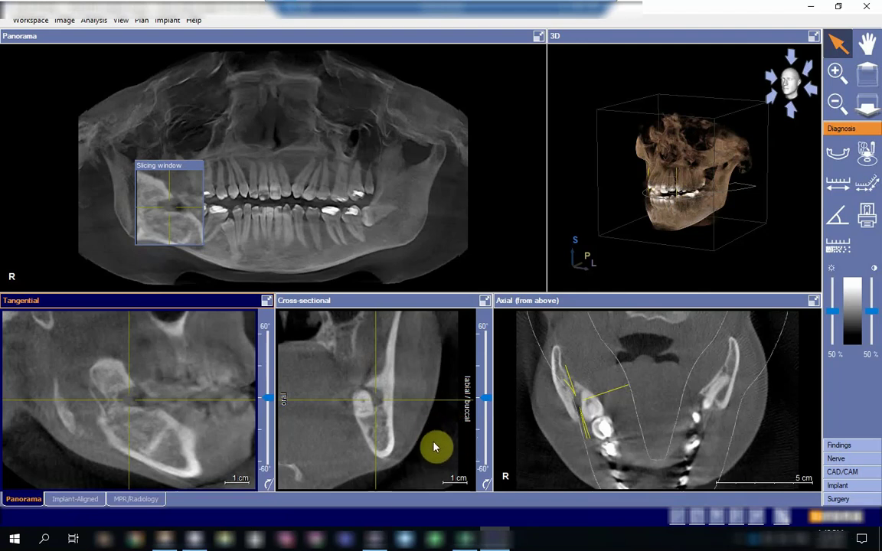
{"action": "left_click", "coordinate": [452, 305]}
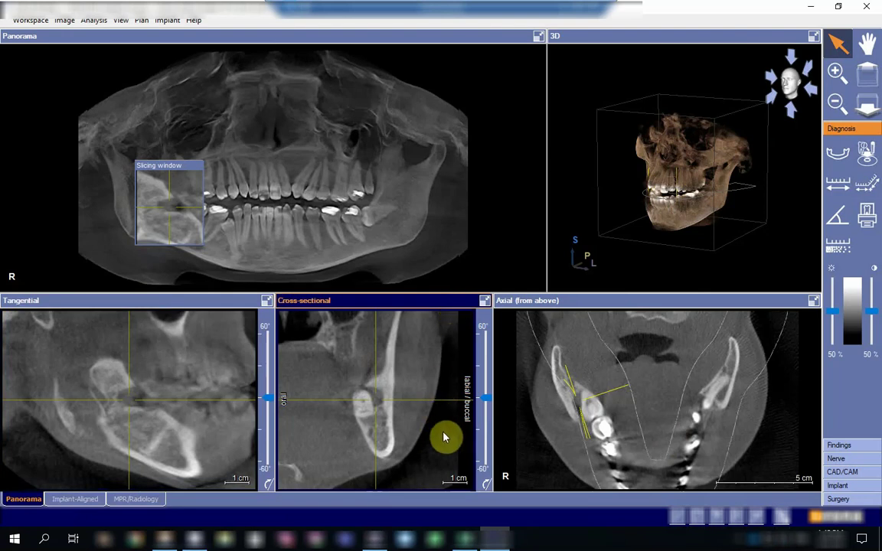
- Drag the slice position back toward the ascending ramus behind the impacted wisdom tooth
{"action": "left_click_drag", "start_coordinate": [445, 439], "coordinate": [461, 384]}
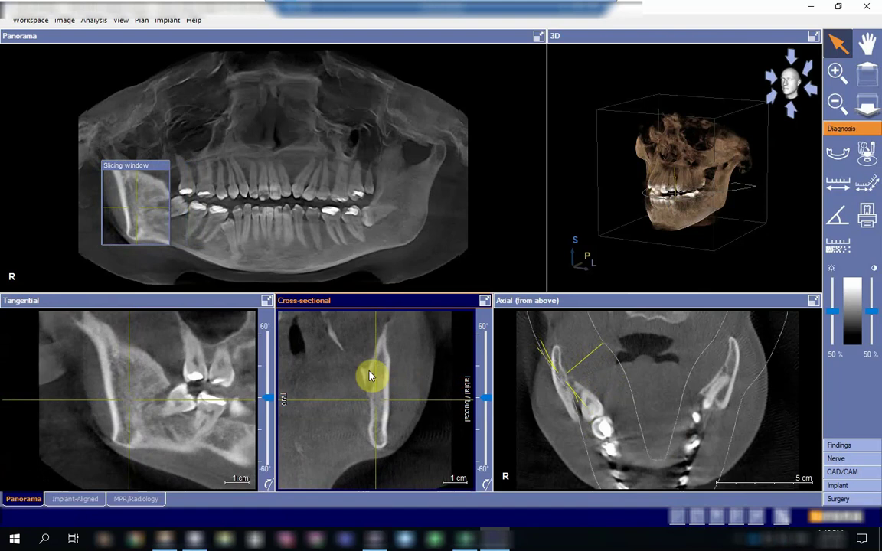
- Maximize the Cross-sectional view, scroll through successive slices tracing the mandibular canal, then restore four views
{"action": "double_click", "coordinate": [437, 304]}
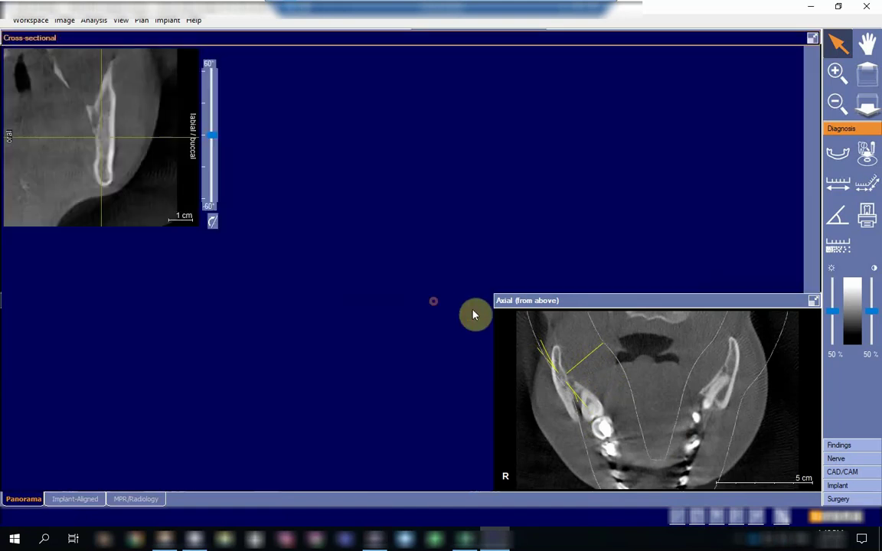
{"action": "scroll", "coordinate": [457, 268], "scroll_direction": "up", "scroll_amount": 2}
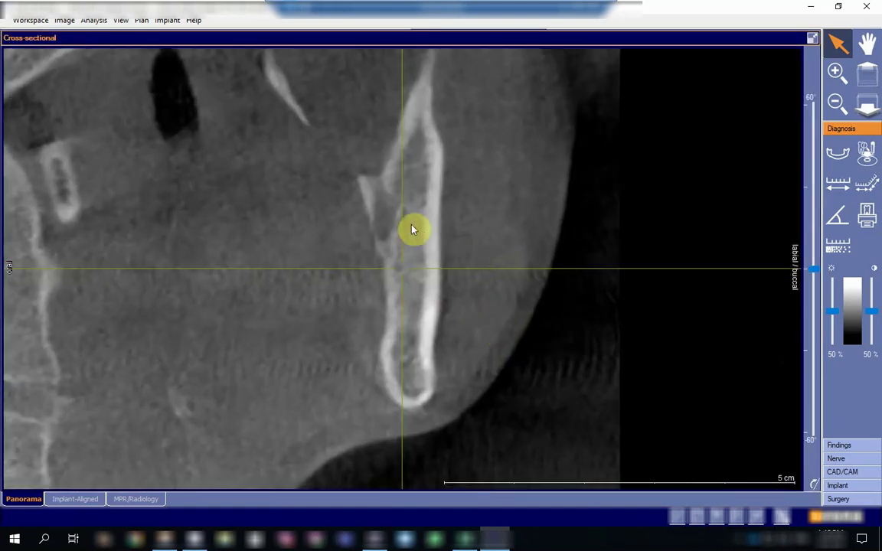
{"action": "scroll", "coordinate": [508, 273], "scroll_direction": "down", "scroll_amount": 3}
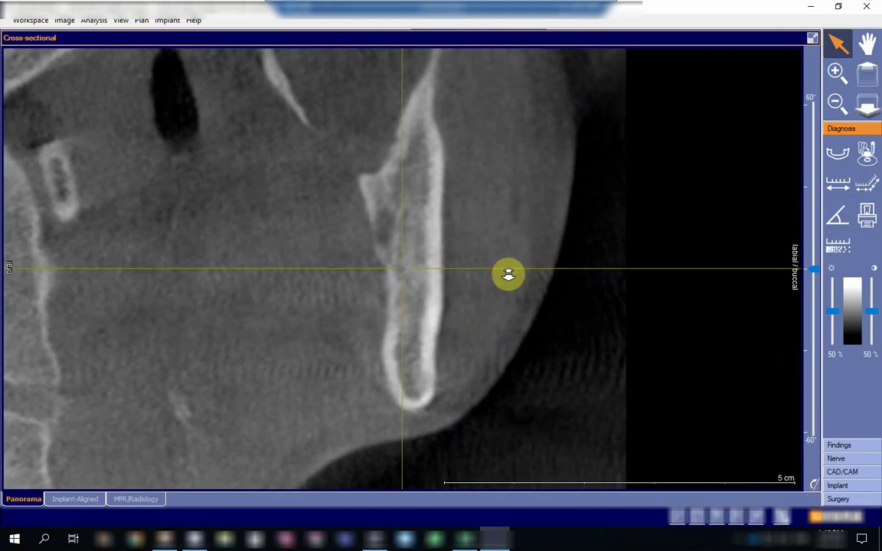
{"action": "scroll", "coordinate": [509, 274], "scroll_direction": "down", "scroll_amount": 3}
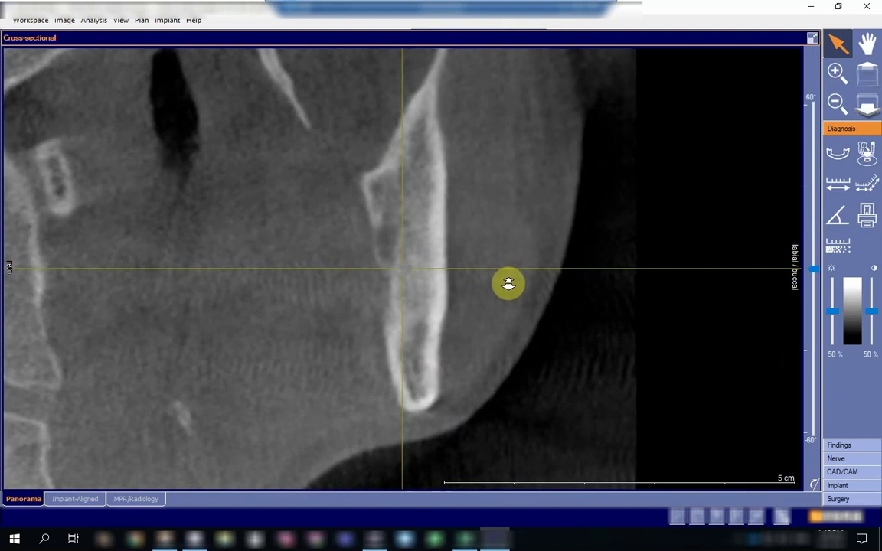
{"action": "scroll", "coordinate": [508, 286], "scroll_direction": "down", "scroll_amount": 1}
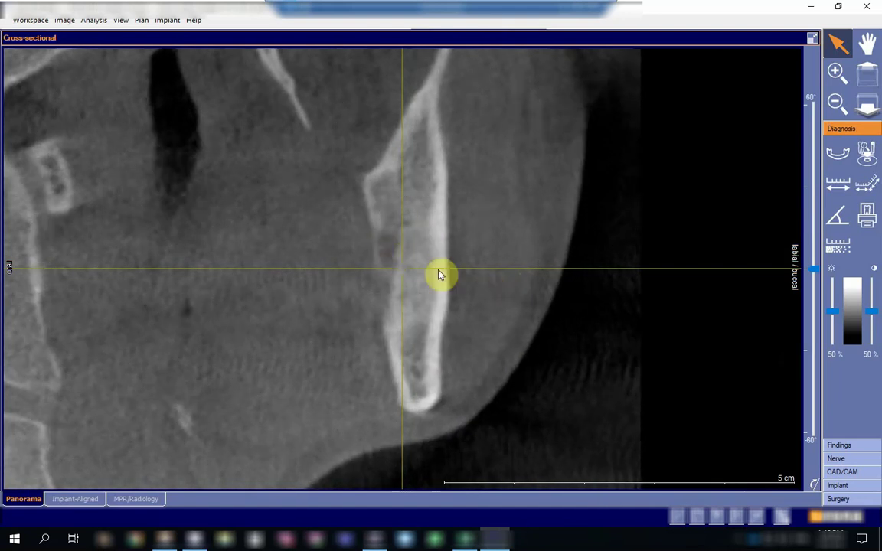
{"action": "scroll", "coordinate": [498, 294], "scroll_direction": "down", "scroll_amount": 5}
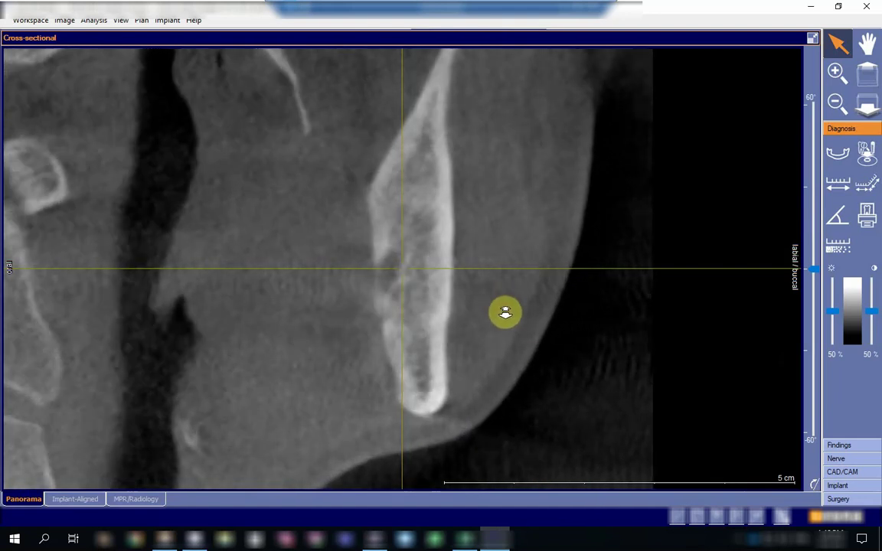
{"action": "scroll", "coordinate": [505, 314], "scroll_direction": "down", "scroll_amount": 1}
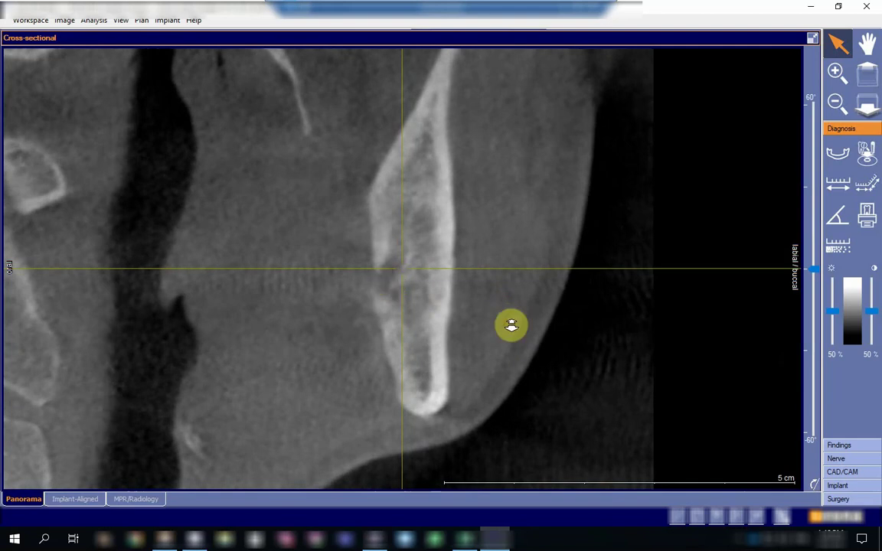
{"action": "scroll", "coordinate": [510, 325], "scroll_direction": "down", "scroll_amount": 2}
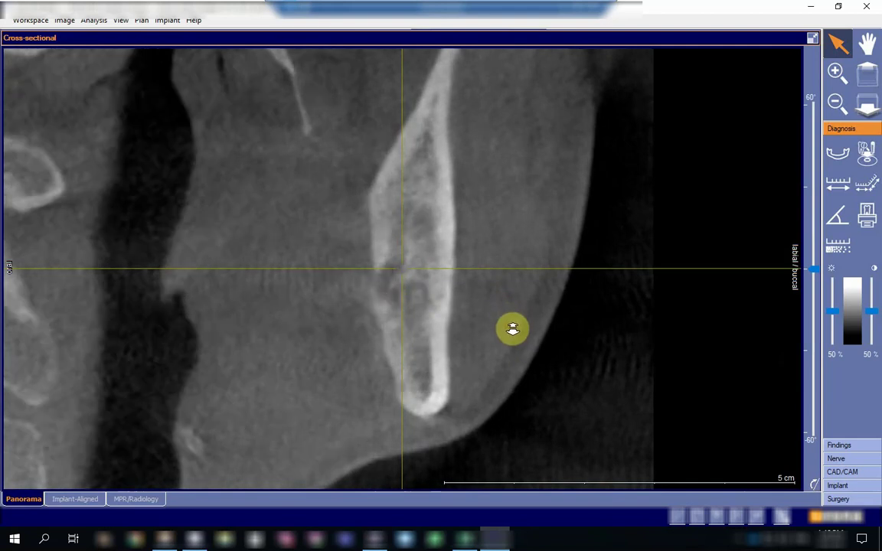
{"action": "scroll", "coordinate": [512, 325], "scroll_direction": "down", "scroll_amount": 3}
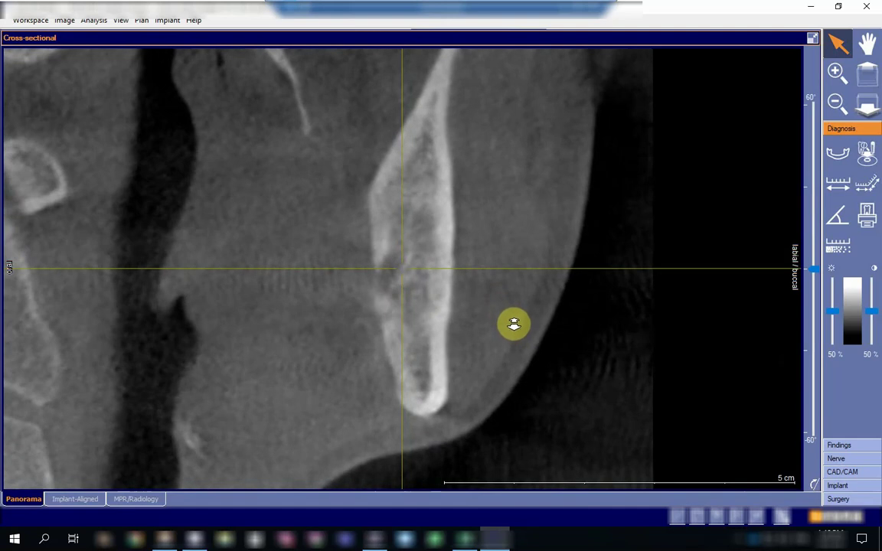
{"action": "scroll", "coordinate": [513, 326], "scroll_direction": "down", "scroll_amount": 3}
{"action": "scroll", "coordinate": [514, 329], "scroll_direction": "down", "scroll_amount": 2}
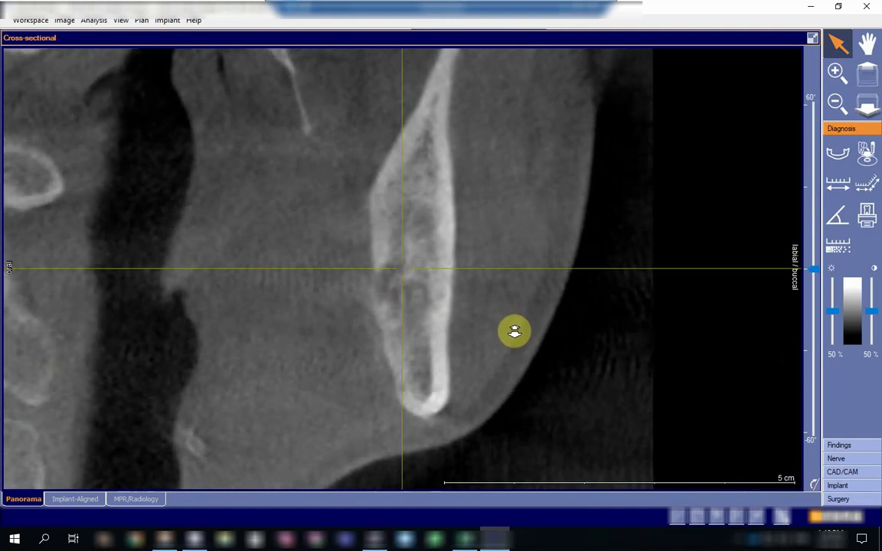
{"action": "scroll", "coordinate": [514, 333], "scroll_direction": "down", "scroll_amount": 1}
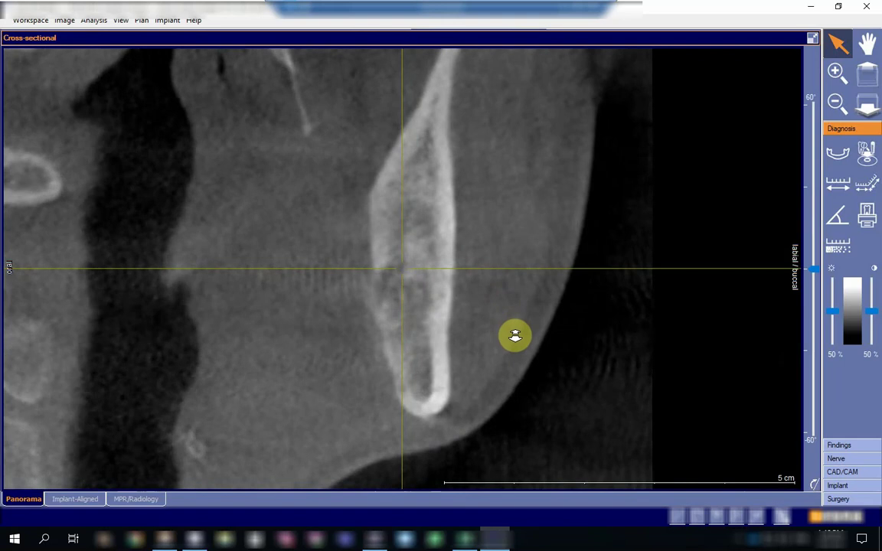
{"action": "scroll", "coordinate": [514, 333], "scroll_direction": "down", "scroll_amount": 5}
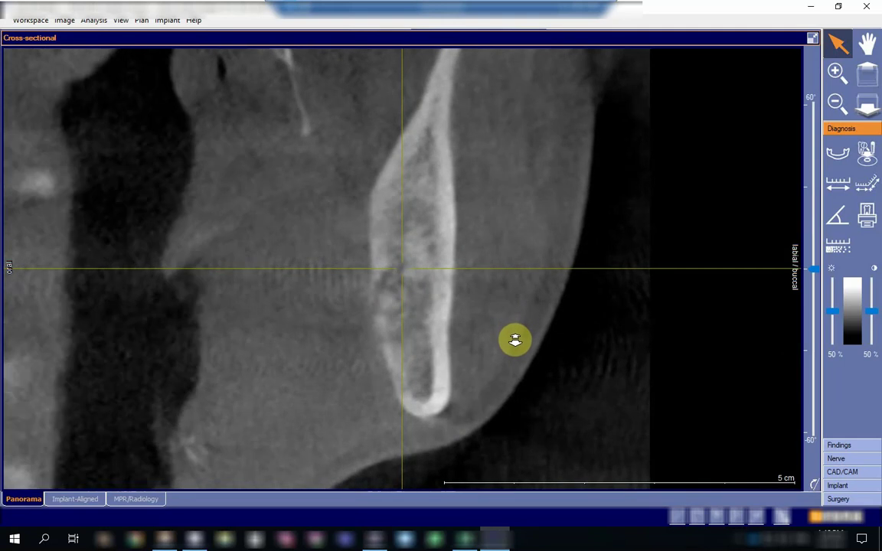
{"action": "scroll", "coordinate": [400, 290], "scroll_direction": "down", "scroll_amount": 2}
{"action": "scroll", "coordinate": [400, 290], "scroll_direction": "down", "scroll_amount": 3}
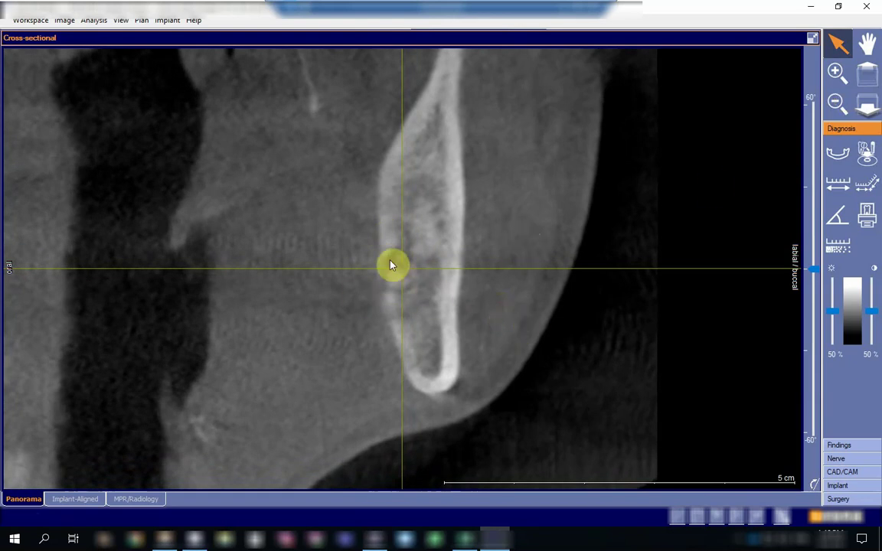
{"action": "scroll", "coordinate": [456, 298], "scroll_direction": "down", "scroll_amount": 2}
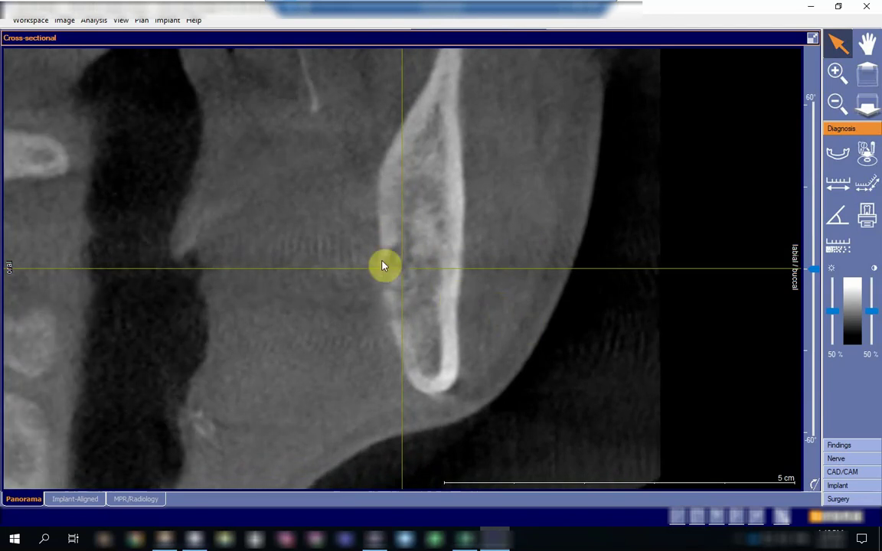
{"action": "scroll", "coordinate": [450, 298], "scroll_direction": "down", "scroll_amount": 4}
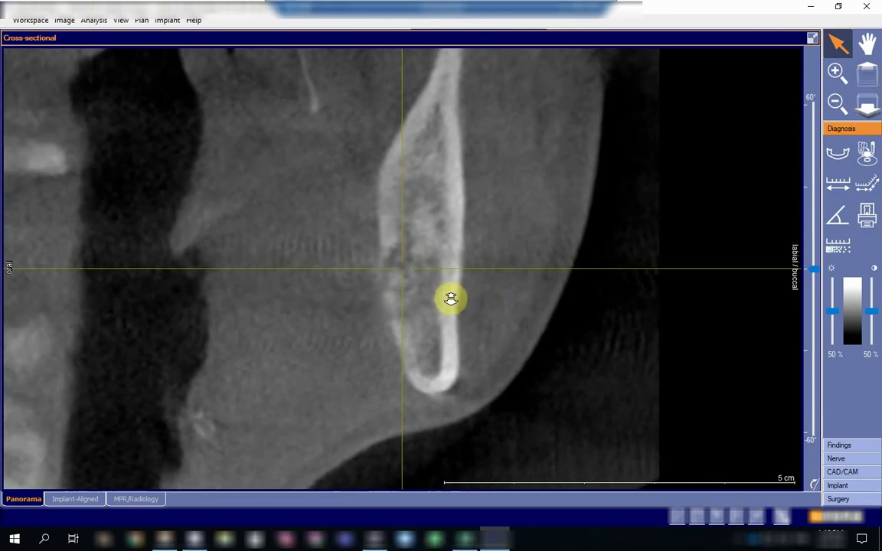
{"action": "scroll", "coordinate": [451, 304], "scroll_direction": "down", "scroll_amount": 1}
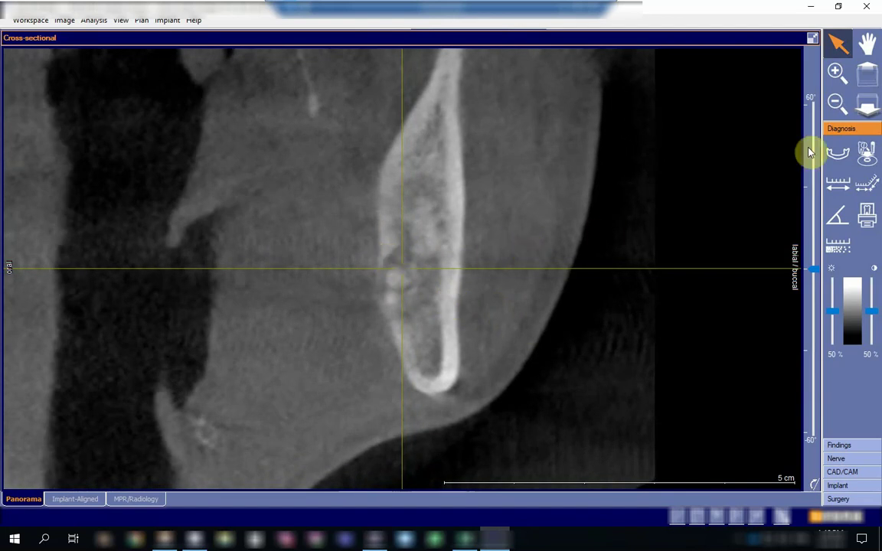
{"action": "left_click", "coordinate": [811, 38]}
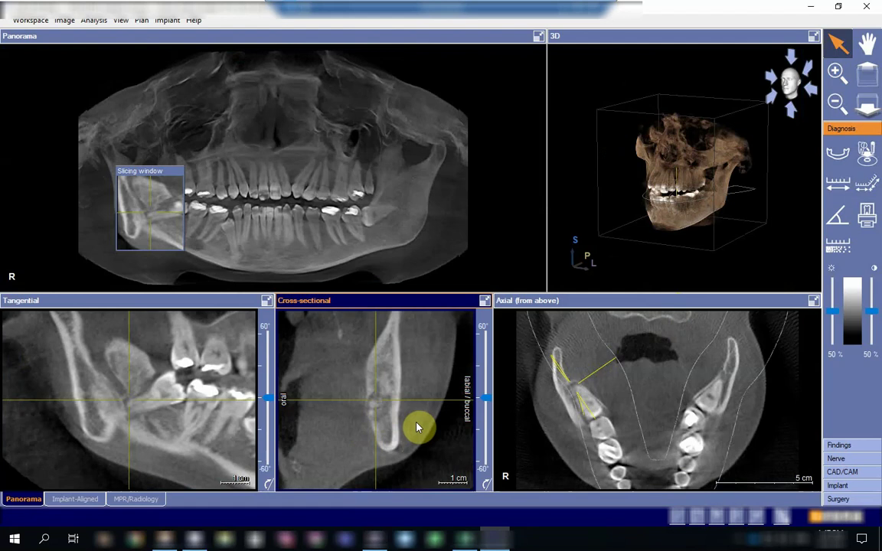
- Maximize the cross-sectional slice of the lower jaw body to fill the whole workspace
{"action": "left_click", "coordinate": [486, 303]}
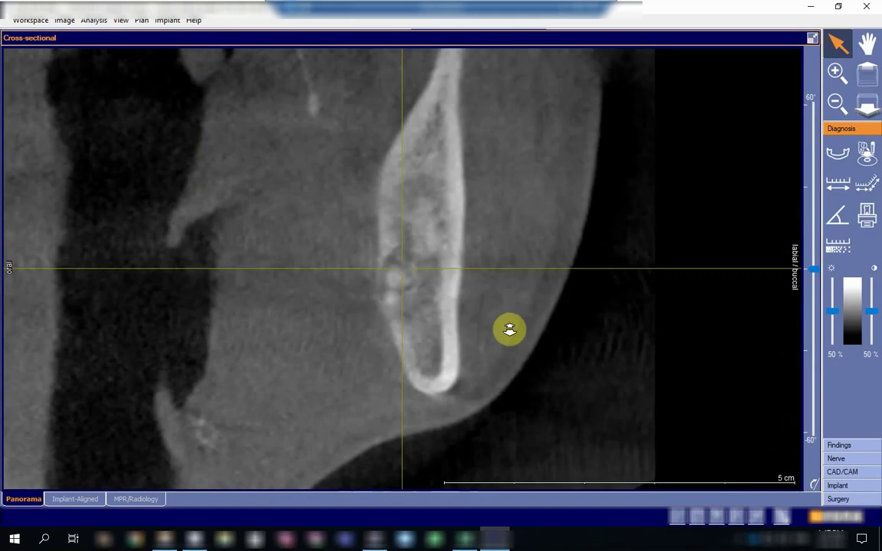
- Step down through the magnified cross-sections, following the mandibular canal near the impacted tooth
{"action": "scroll", "coordinate": [509, 330], "scroll_direction": "down", "scroll_amount": 2}
{"action": "scroll", "coordinate": [510, 335], "scroll_direction": "down", "scroll_amount": 3}
{"action": "scroll", "coordinate": [510, 342], "scroll_direction": "down", "scroll_amount": 2}
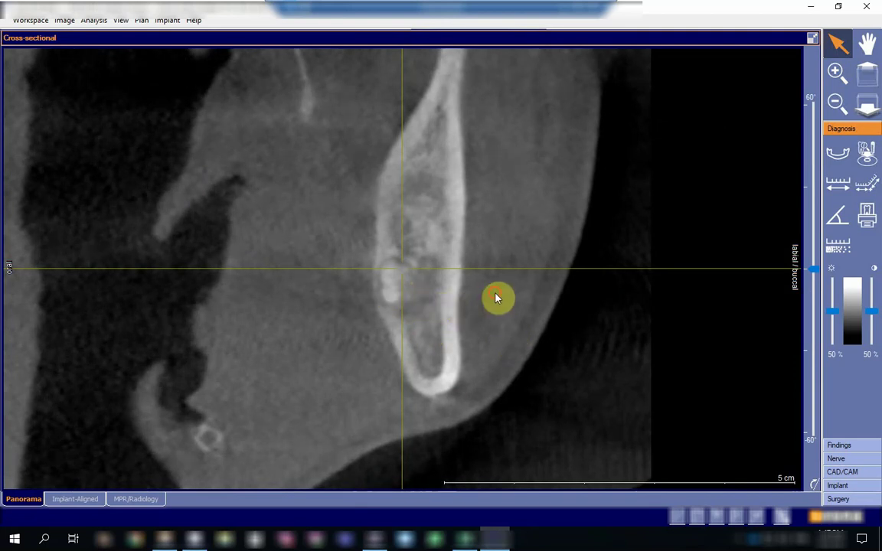
{"action": "scroll", "coordinate": [499, 297], "scroll_direction": "down", "scroll_amount": 2}
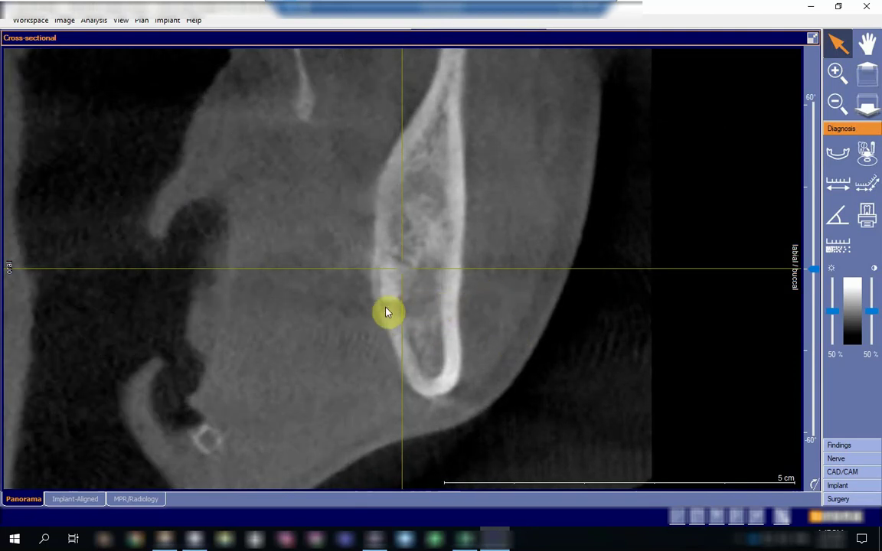
{"action": "scroll", "coordinate": [471, 303], "scroll_direction": "down", "scroll_amount": 2}
{"action": "scroll", "coordinate": [471, 303], "scroll_direction": "down", "scroll_amount": 4}
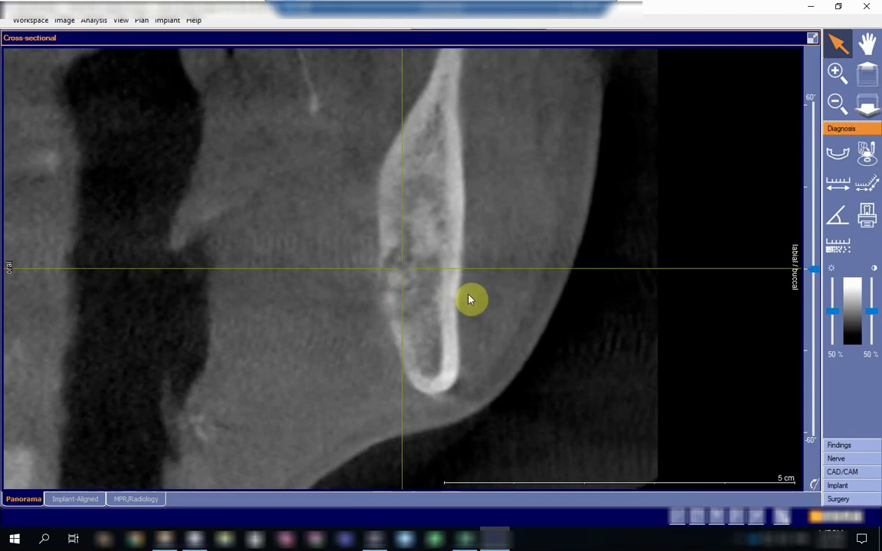
{"action": "scroll", "coordinate": [475, 300], "scroll_direction": "down", "scroll_amount": 4}
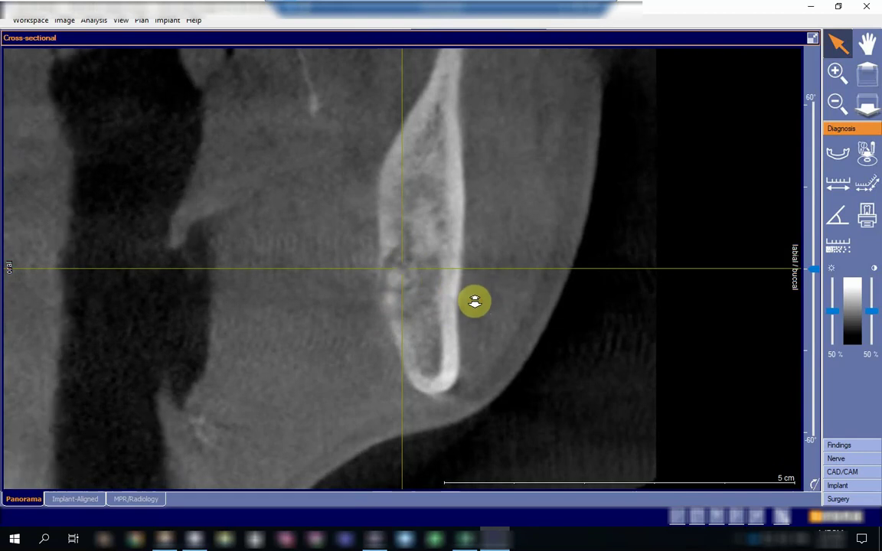
{"action": "scroll", "coordinate": [476, 303], "scroll_direction": "down", "scroll_amount": 4}
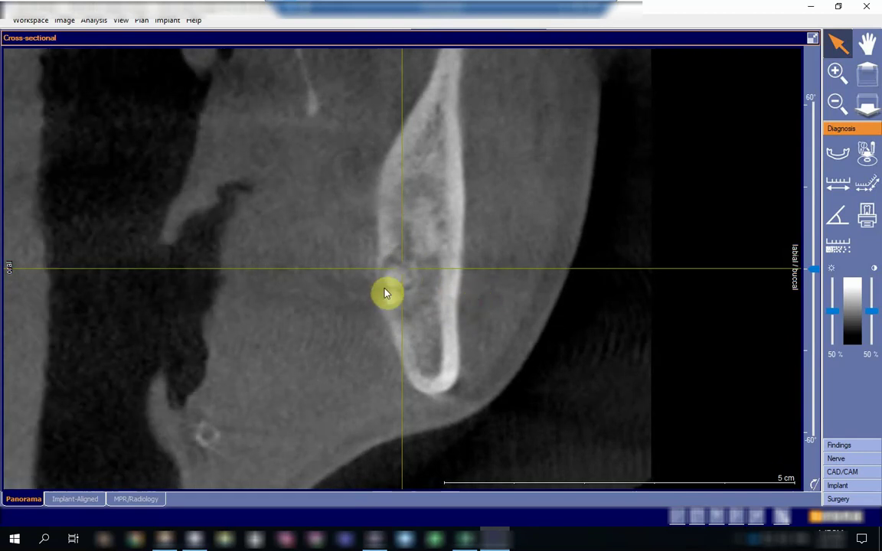
{"action": "scroll", "coordinate": [482, 313], "scroll_direction": "down", "scroll_amount": 4}
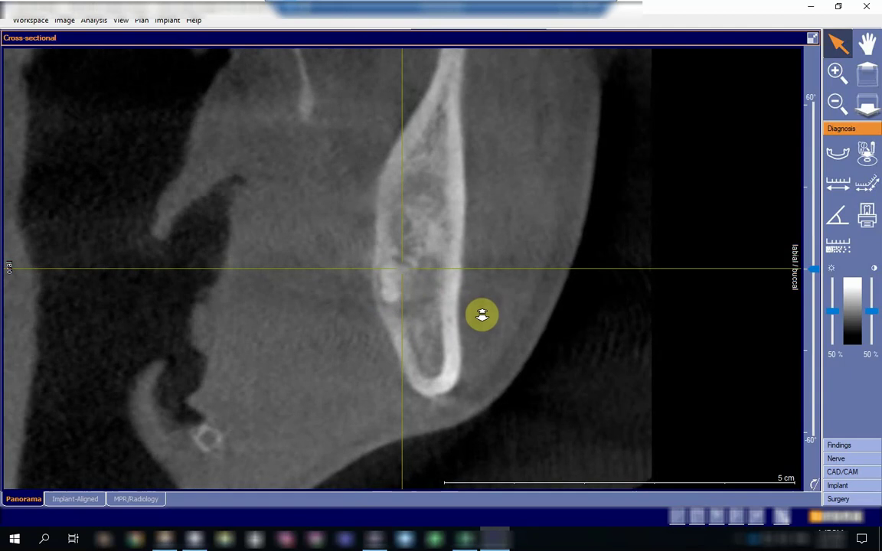
{"action": "scroll", "coordinate": [472, 323], "scroll_direction": "down", "scroll_amount": 4}
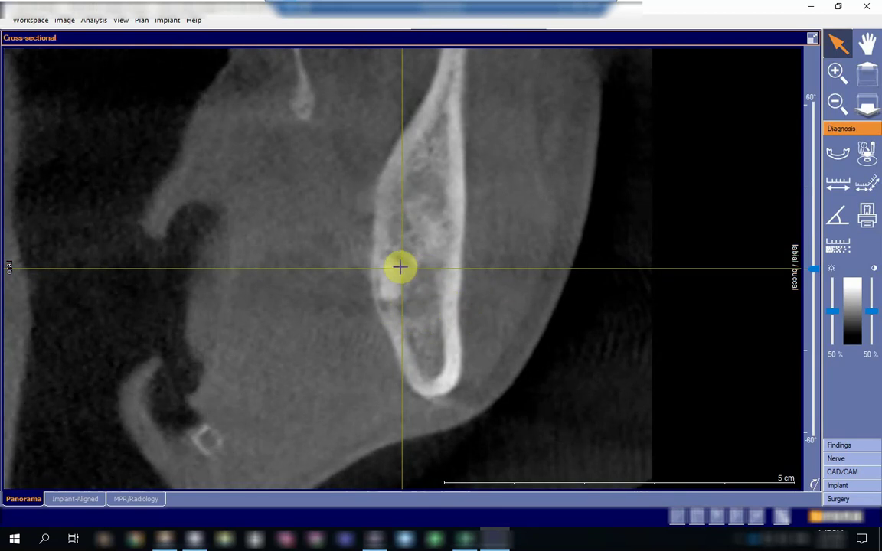
{"action": "scroll", "coordinate": [392, 281], "scroll_direction": "down", "scroll_amount": 3}
{"action": "scroll", "coordinate": [387, 297], "scroll_direction": "down", "scroll_amount": 3}
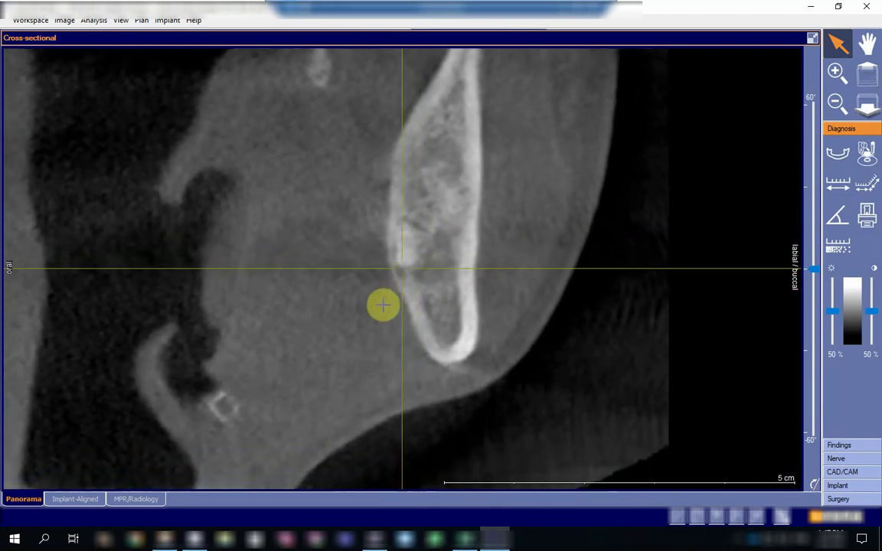
- Step back up a few slices, then restore the four-view layout
{"action": "scroll", "coordinate": [428, 330], "scroll_direction": "up", "scroll_amount": 2, "text": "ctrl"}
{"action": "scroll", "coordinate": [428, 330], "scroll_direction": "up", "scroll_amount": 1, "text": "ctrl"}
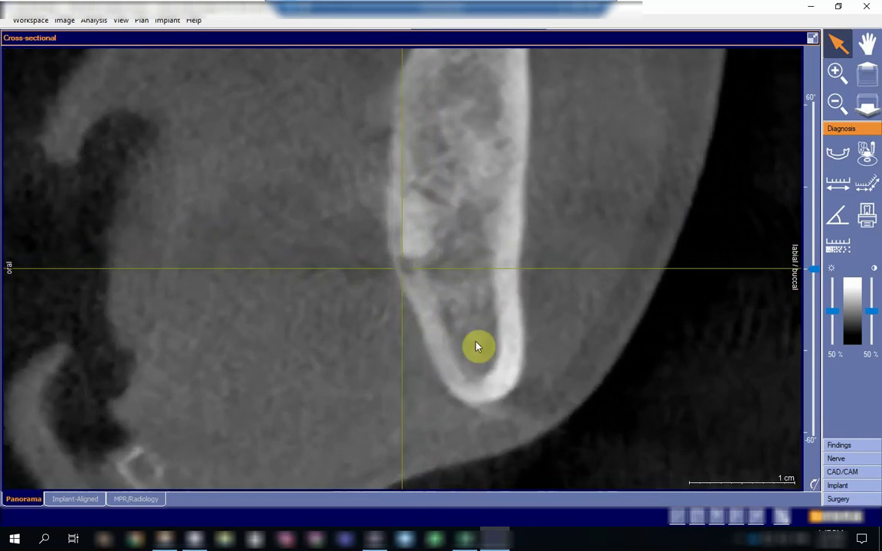
{"action": "left_click", "coordinate": [813, 40]}
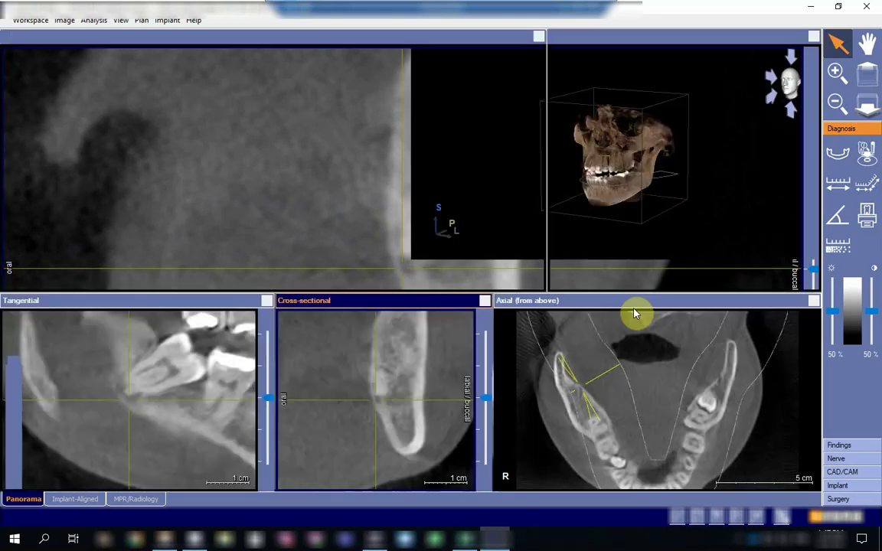